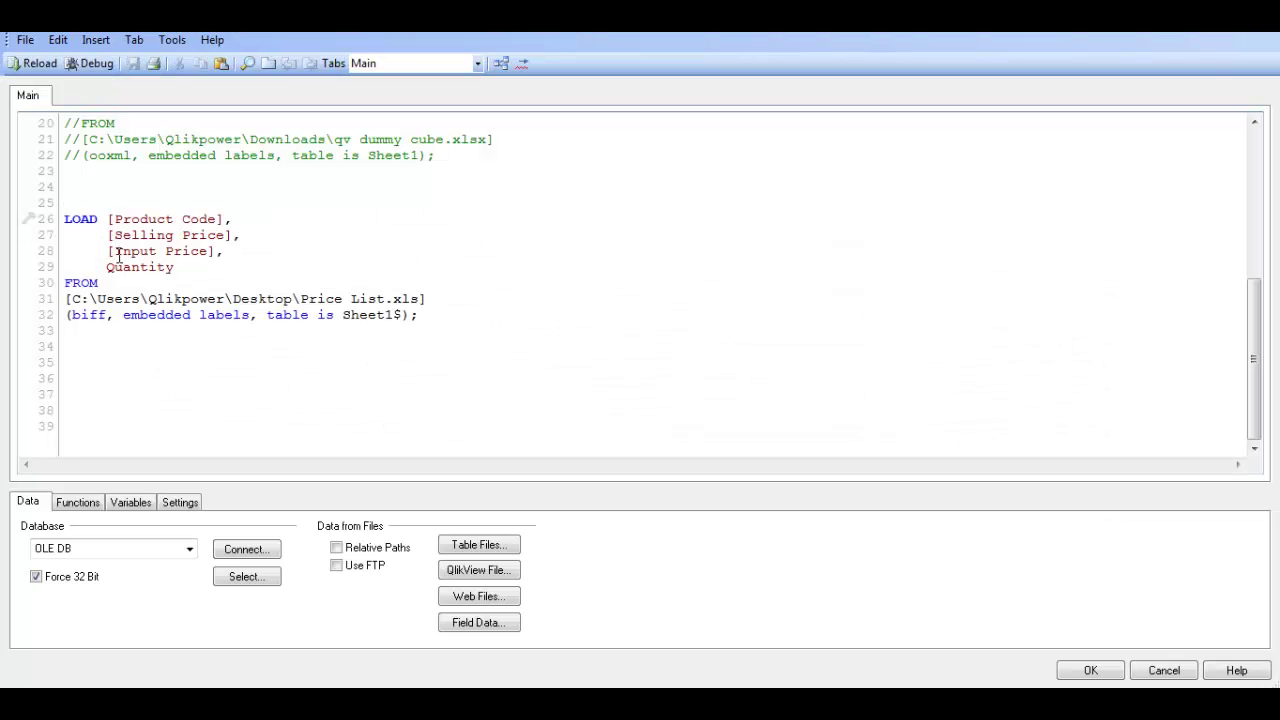
# Add the statement INPUTFIELD [Input Price]; to the load script and reload the data
pyautogui.write('I')
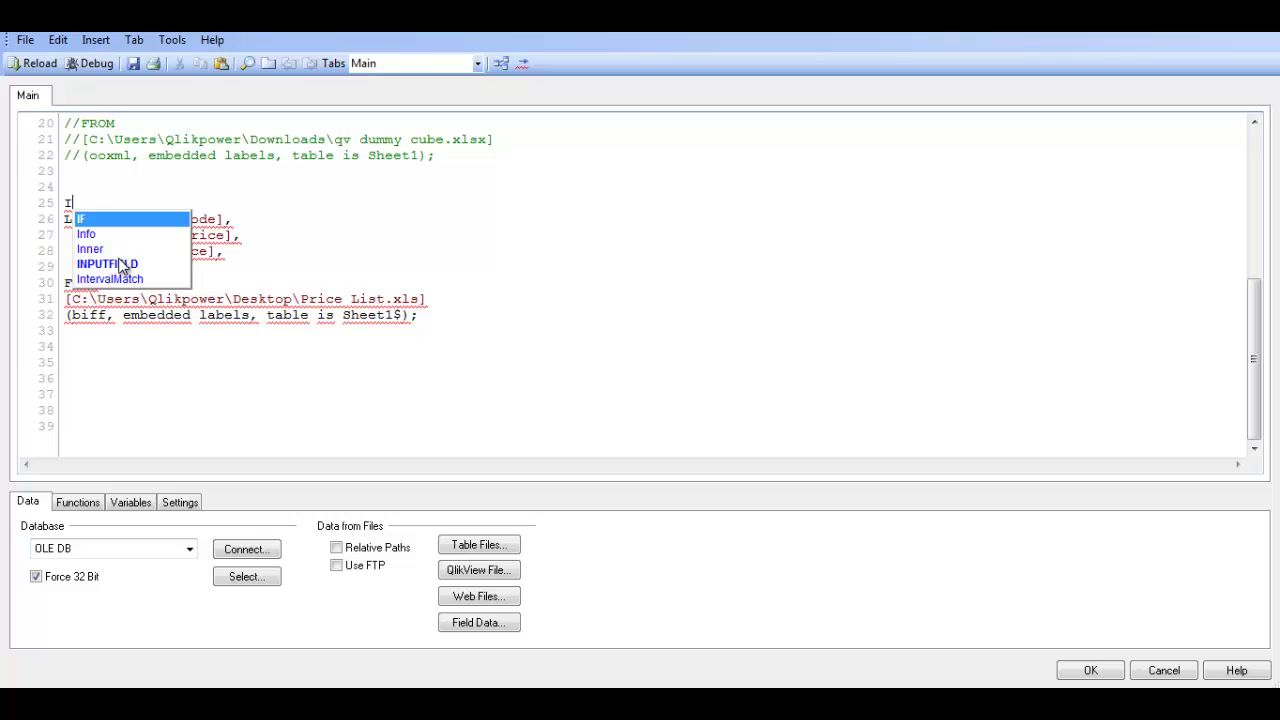
pyautogui.press('Down')
pyautogui.press('Down')
pyautogui.press('Down')
pyautogui.press('Return')
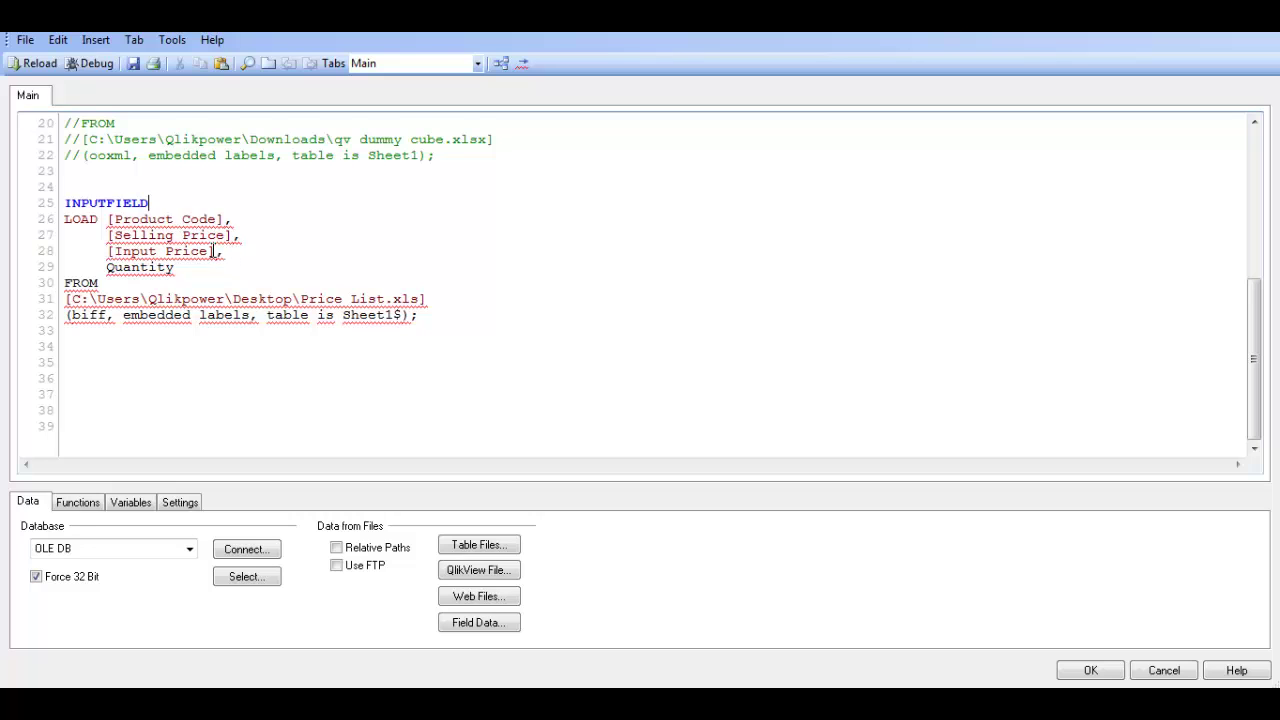
pyautogui.moveTo(218, 251); pyautogui.dragTo(107, 251)
pyautogui.hotkey('ctrl', 'c')
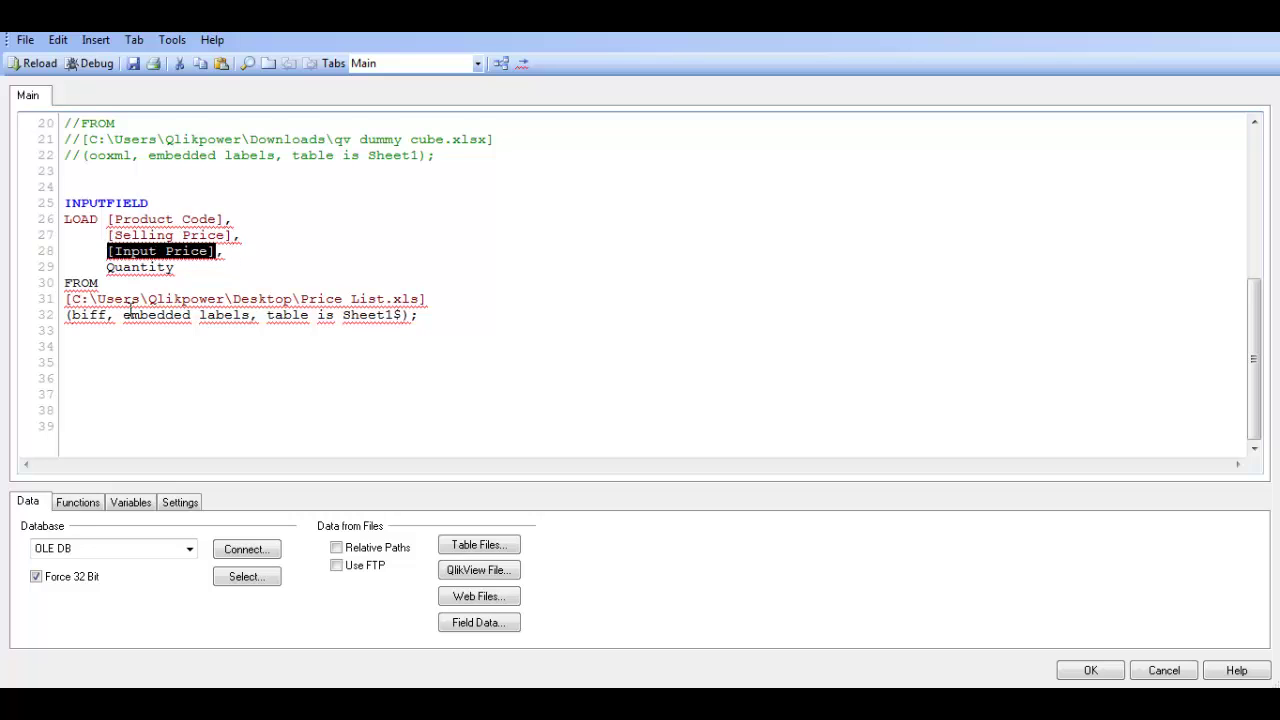
pyautogui.click(206, 201)
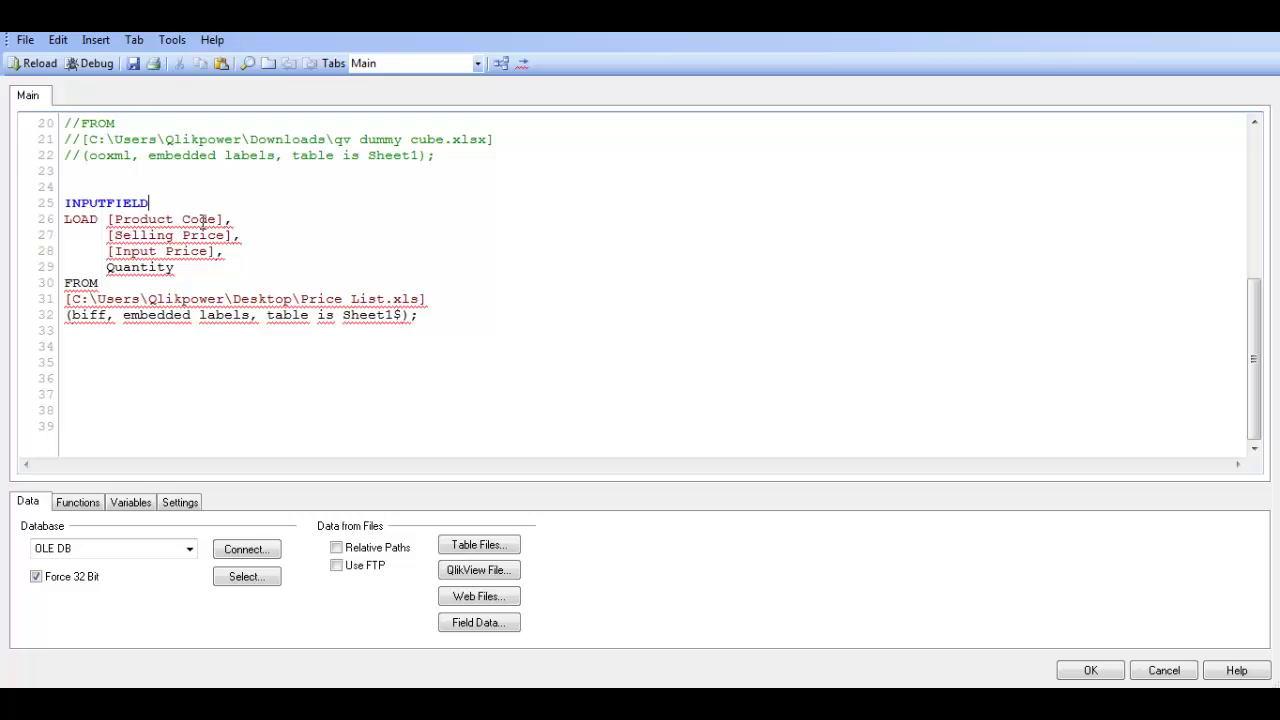
pyautogui.hotkey('ctrl', 'v')
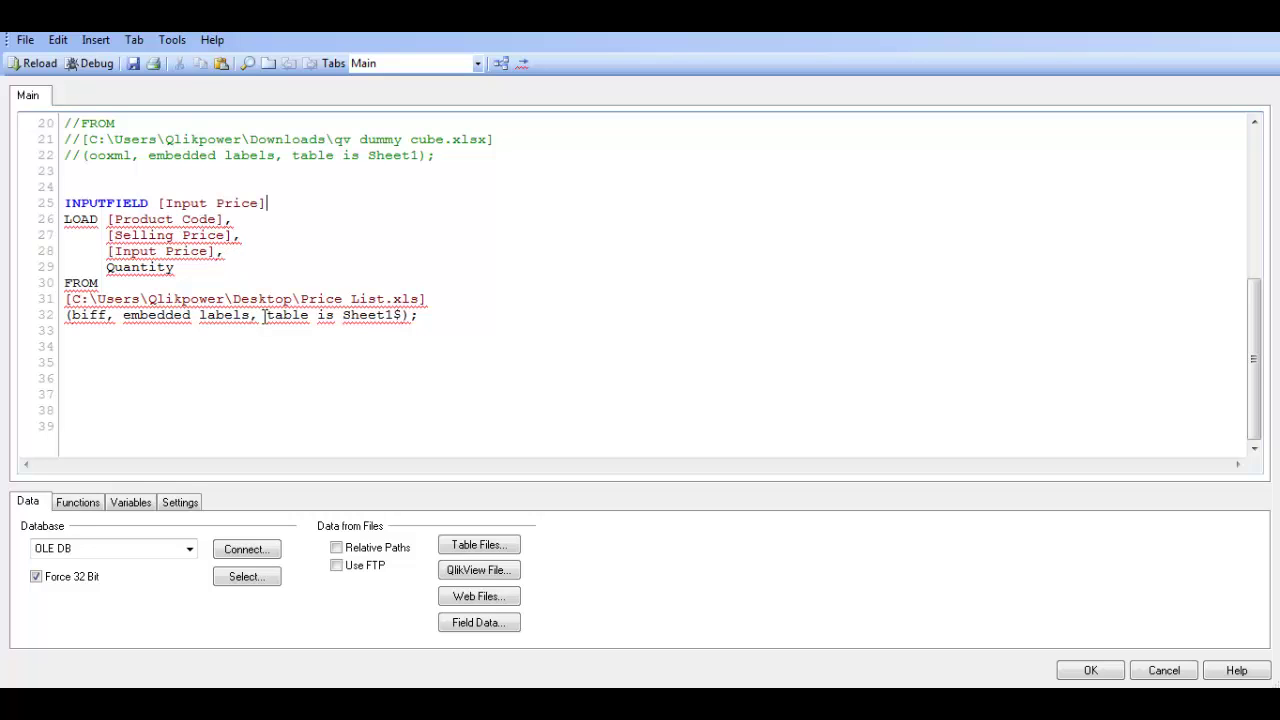
pyautogui.write(';')
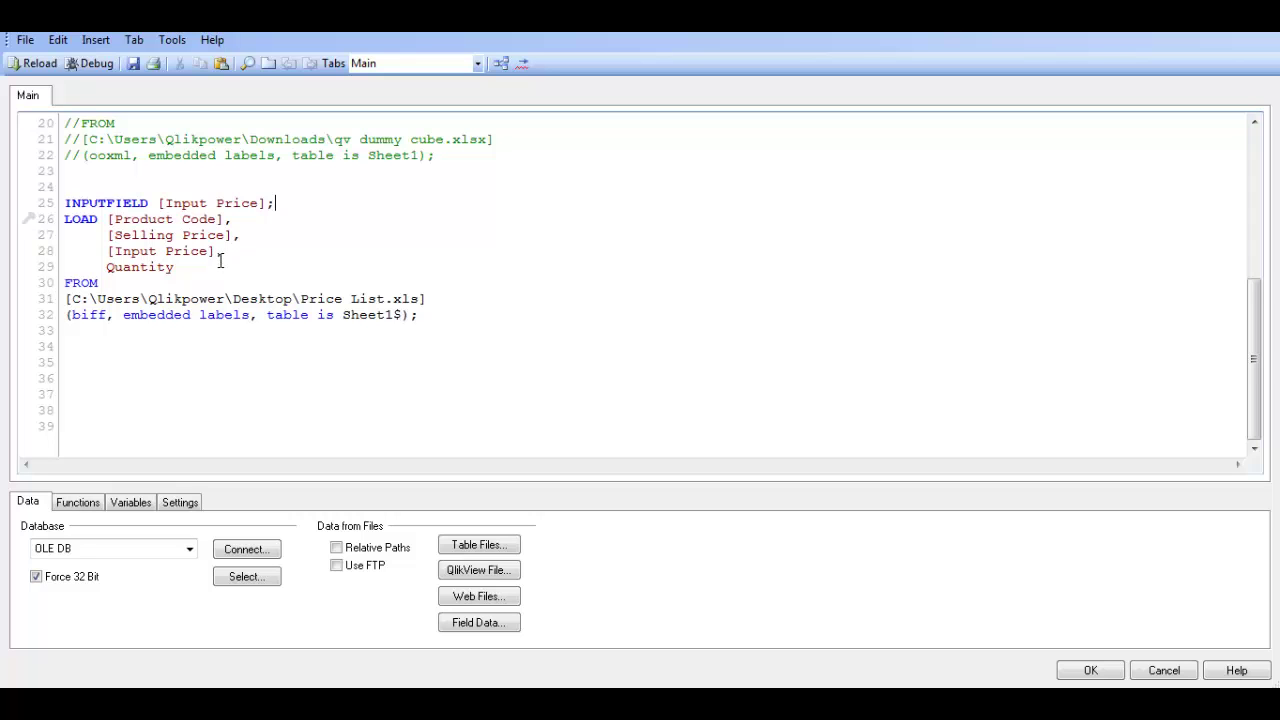
pyautogui.hotkey('ctrl', 'r')
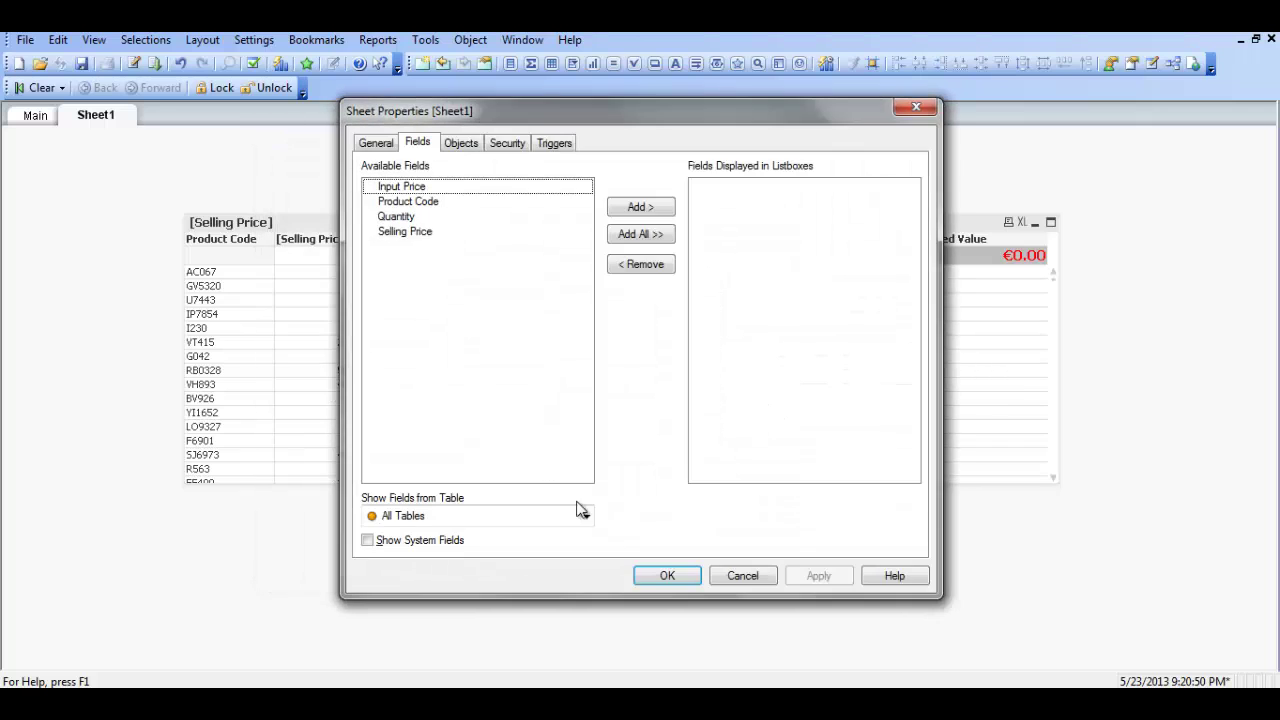
# Close Sheet Properties, then review the Selling Price table's expressions, including InputSum([Input Price])
pyautogui.click(667, 576)
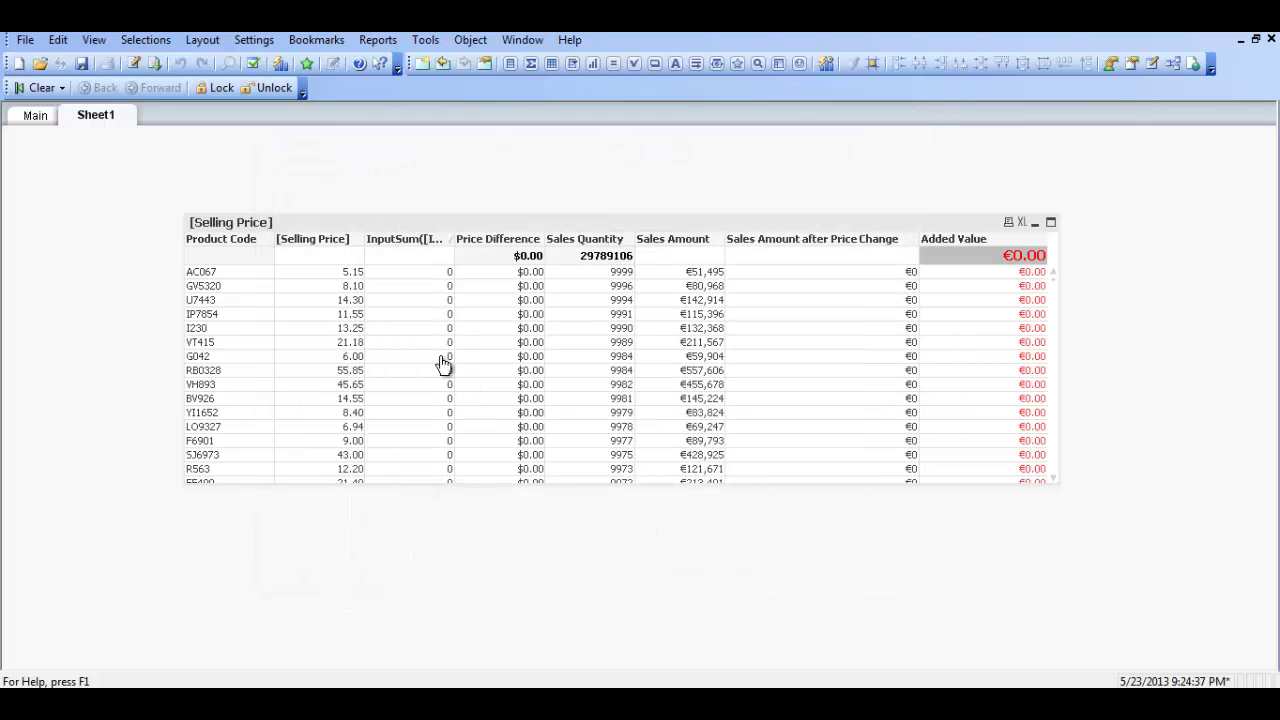
pyautogui.rightClick(456, 230)
pyautogui.click(505, 234)
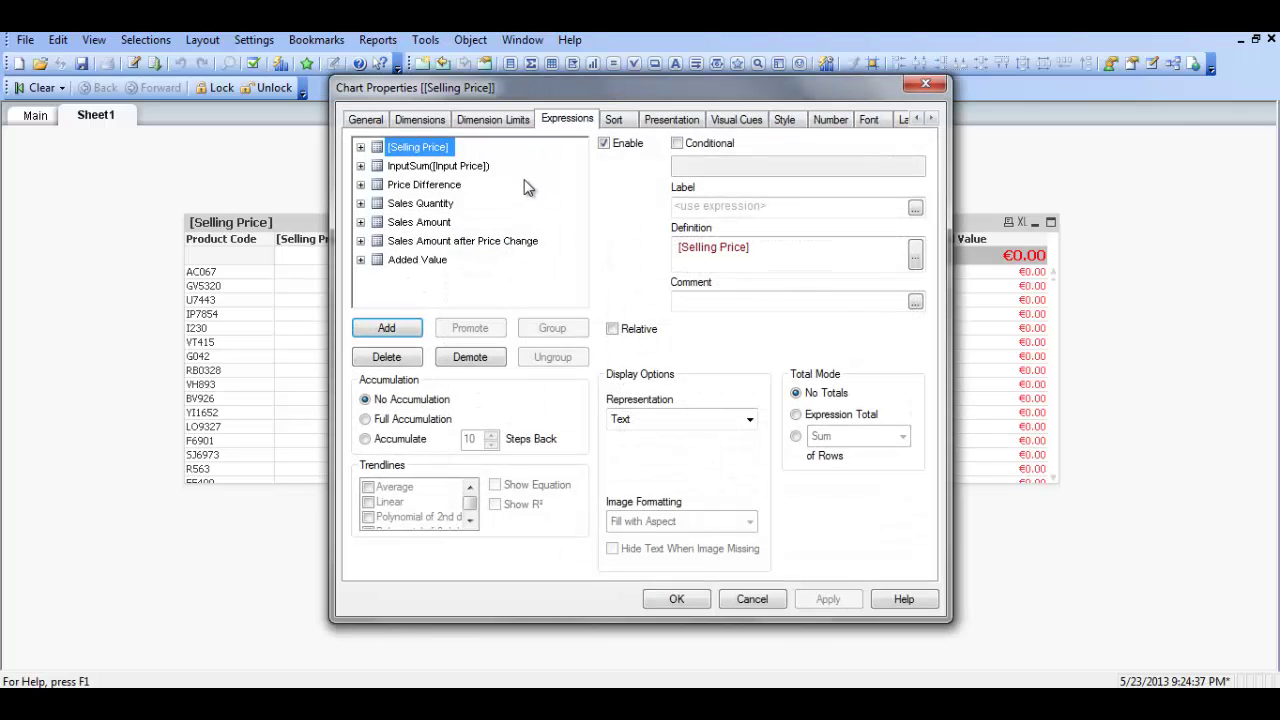
pyautogui.click(428, 186)
pyautogui.click(428, 186)
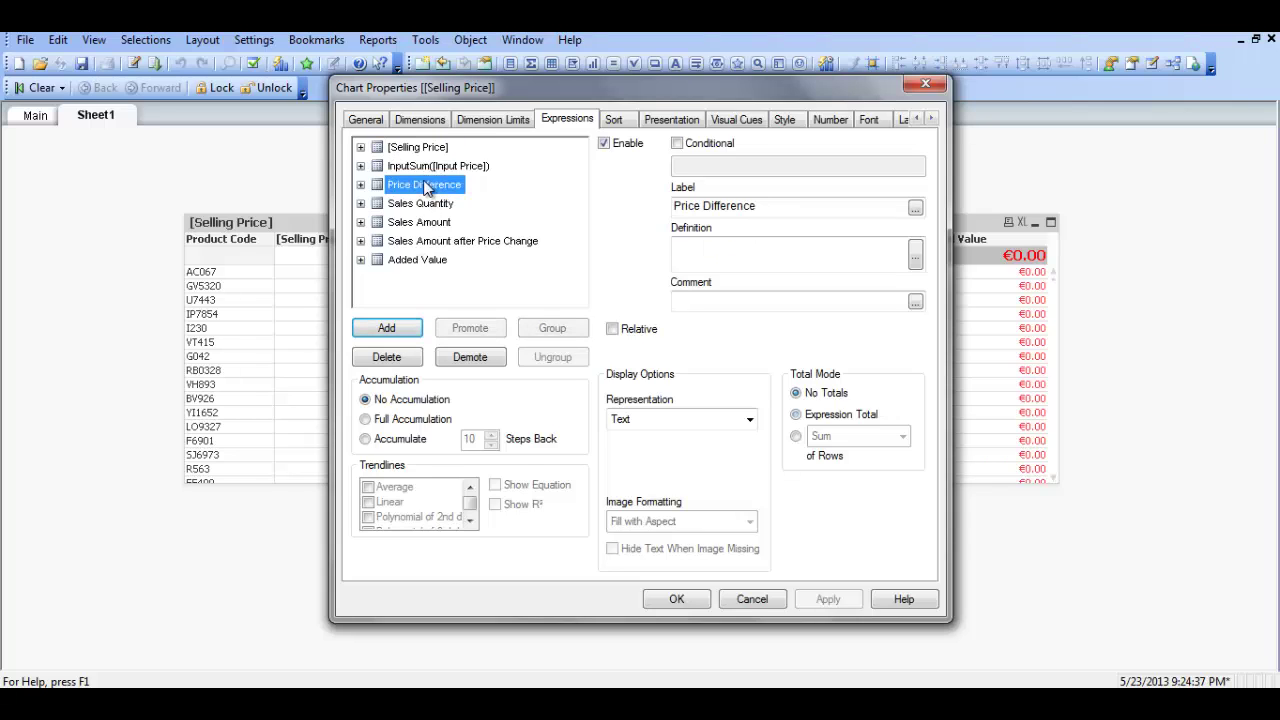
pyautogui.click(440, 204)
pyautogui.click(440, 223)
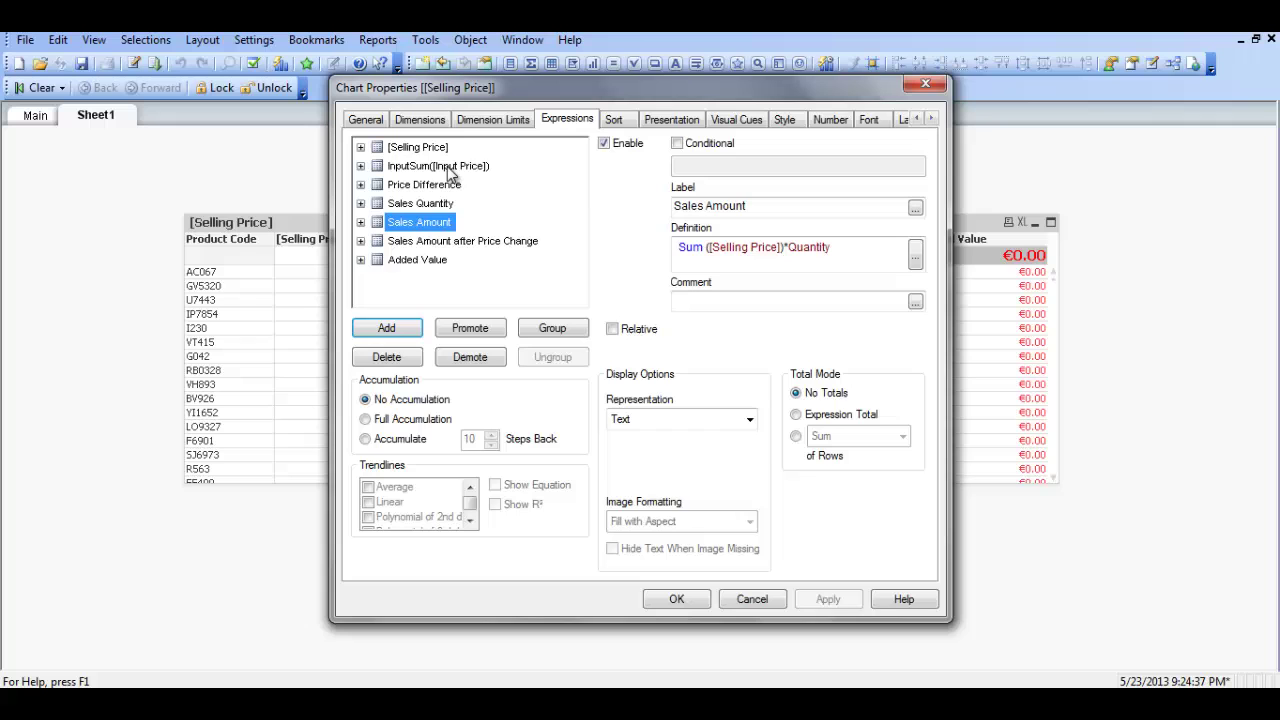
pyautogui.click(448, 174)
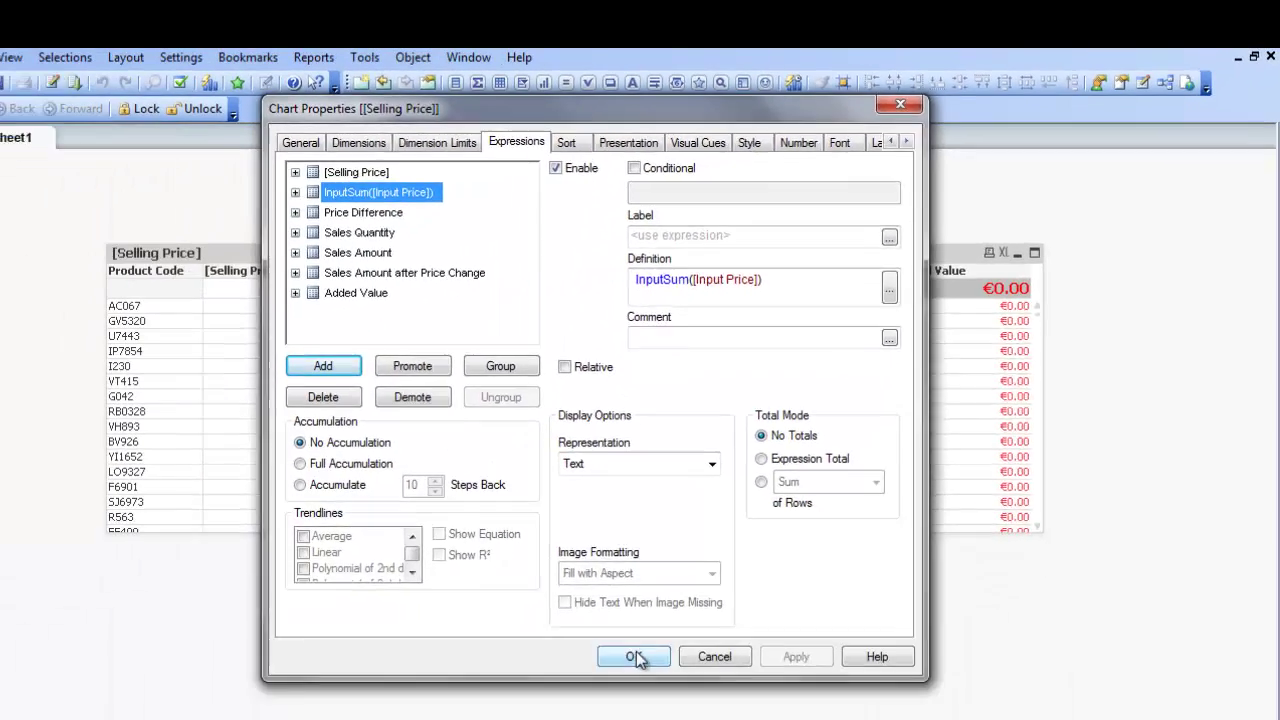
pyautogui.click(643, 655)
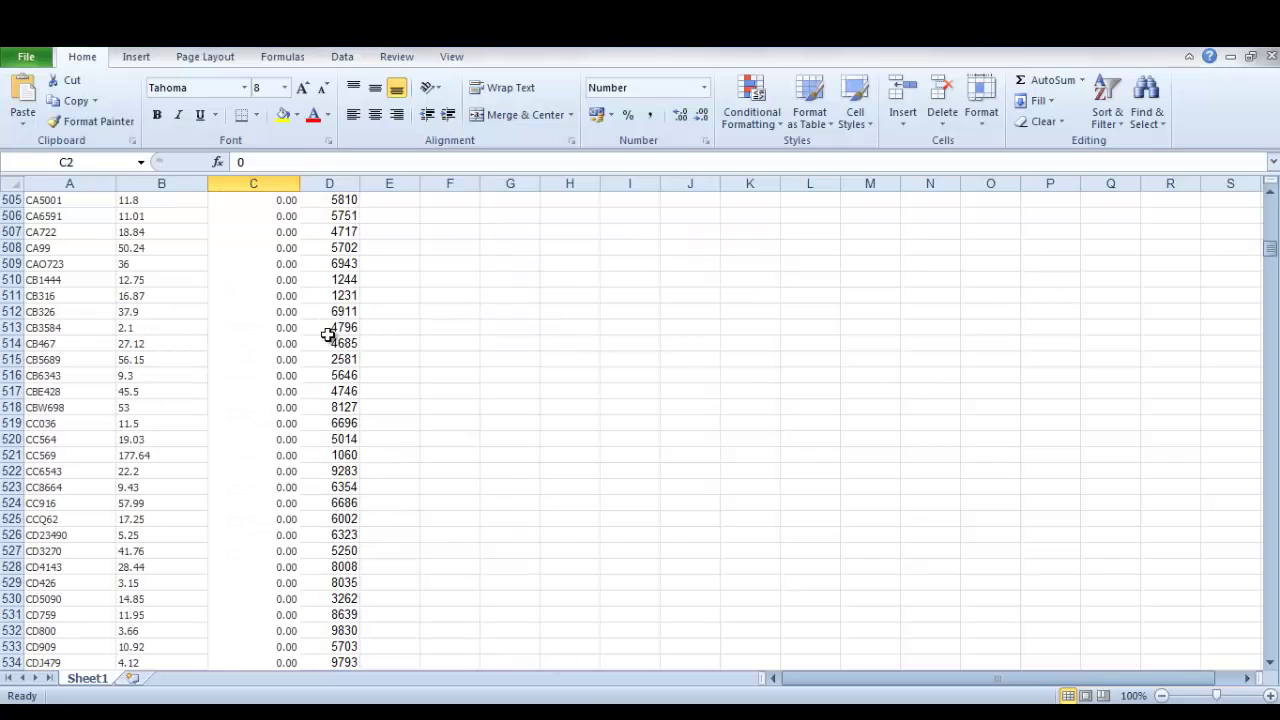
pyautogui.click(278, 312)
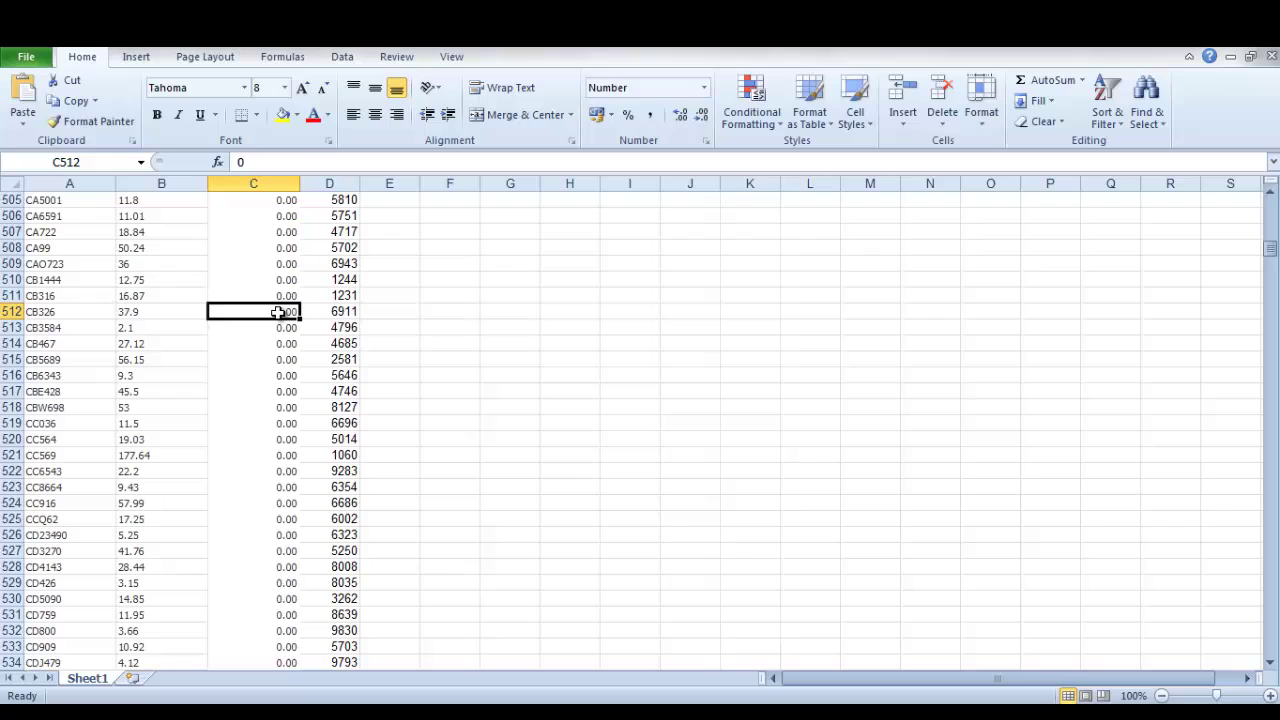
pyautogui.hotkey('ctrl', 'Up')
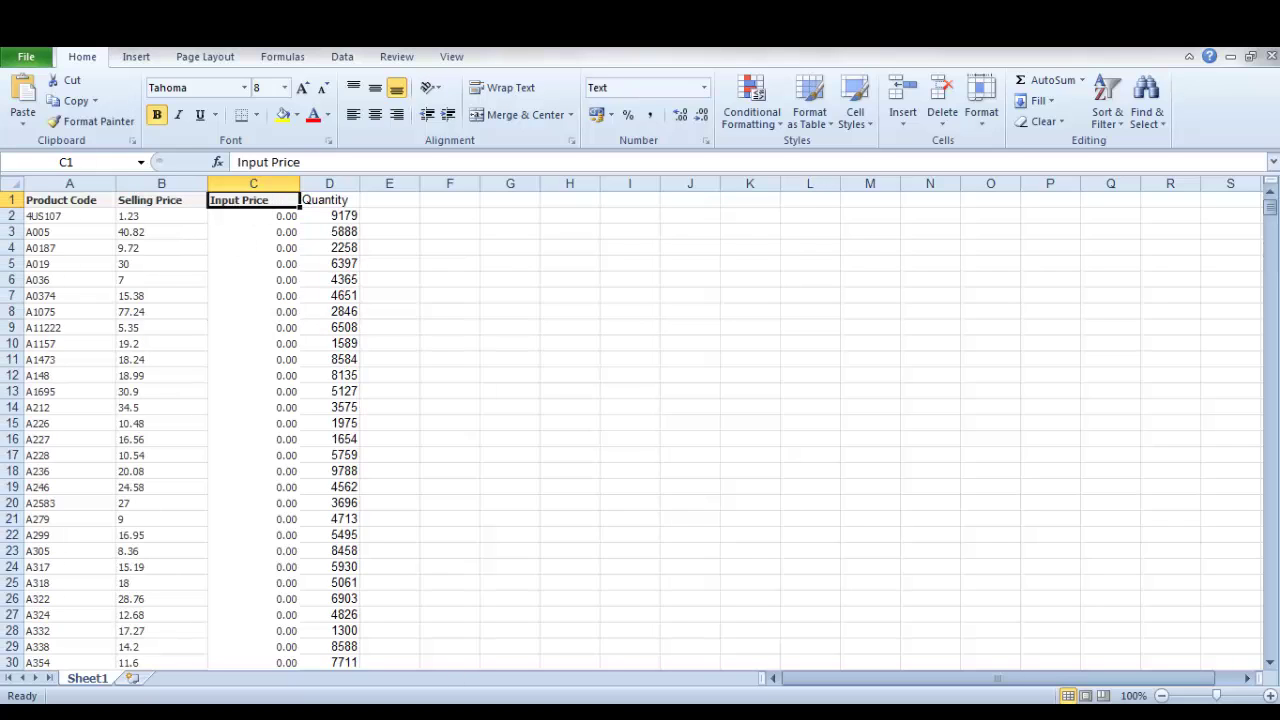
pyautogui.hotkey('alt', 'Tab')
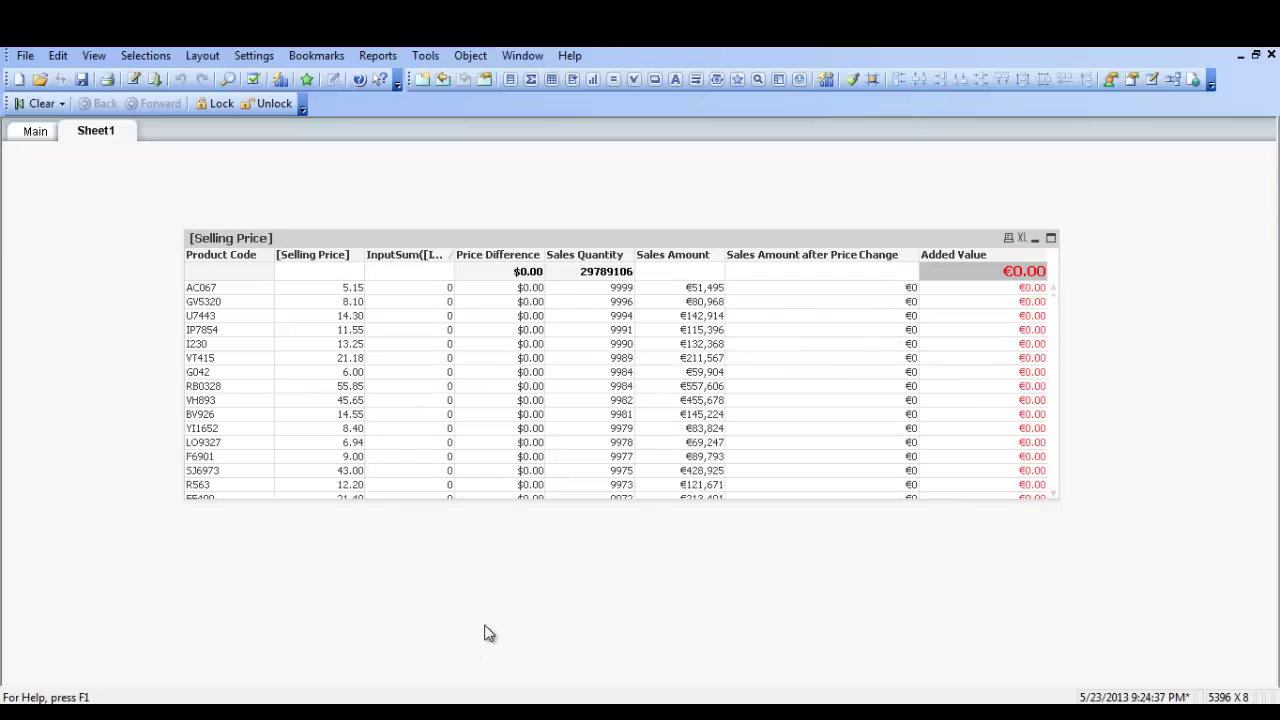
# Enter 5.25 as AC067's input price in the table's InputSum column
pyautogui.moveTo(446, 298)
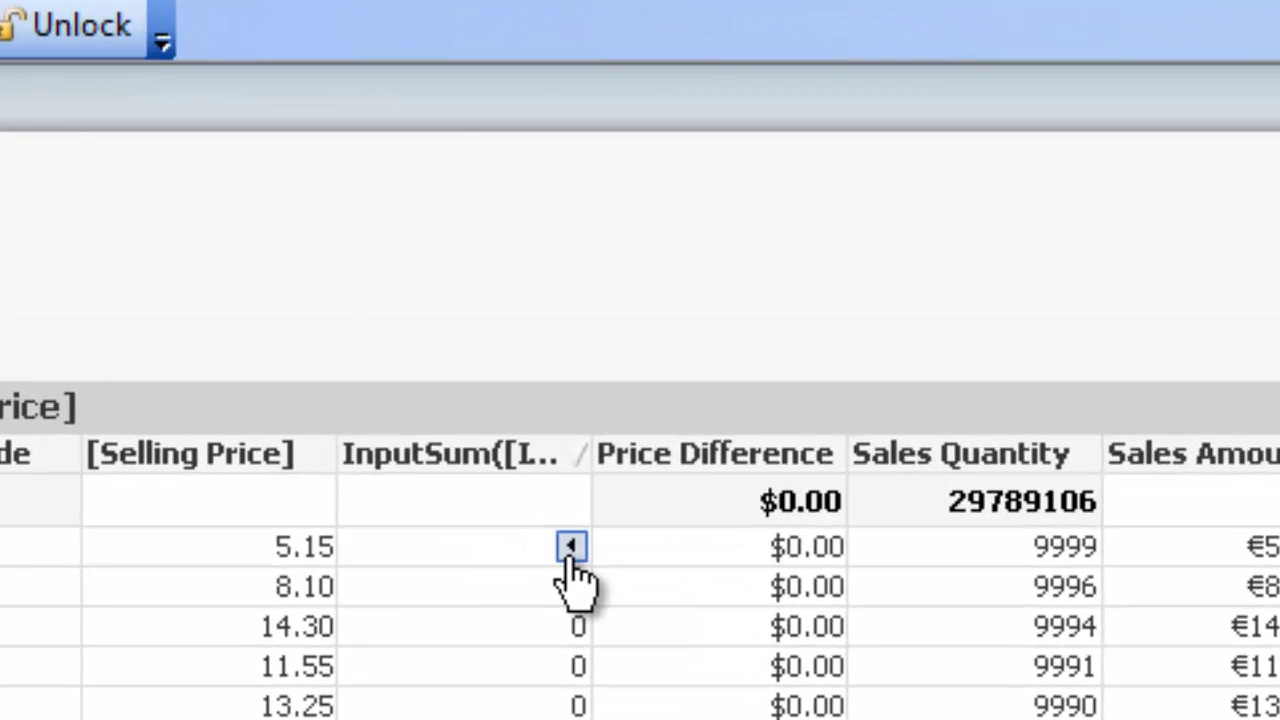
pyautogui.click(570, 546)
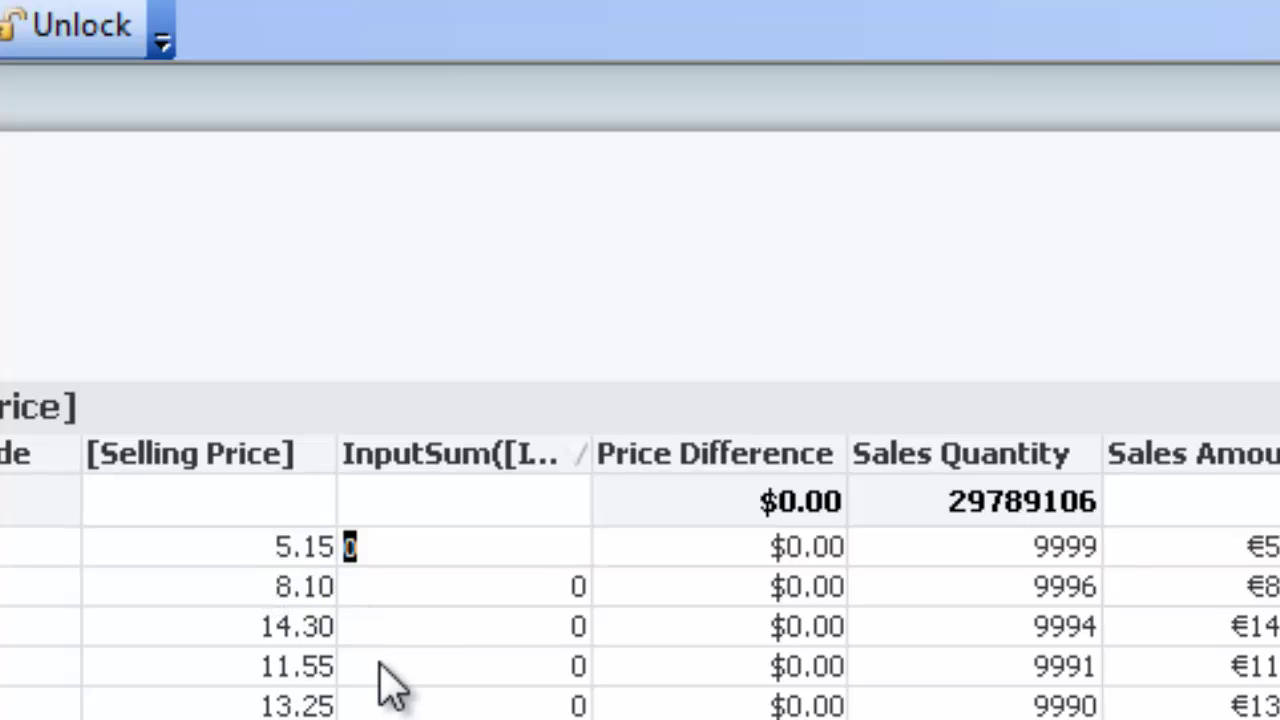
pyautogui.write('5.25')
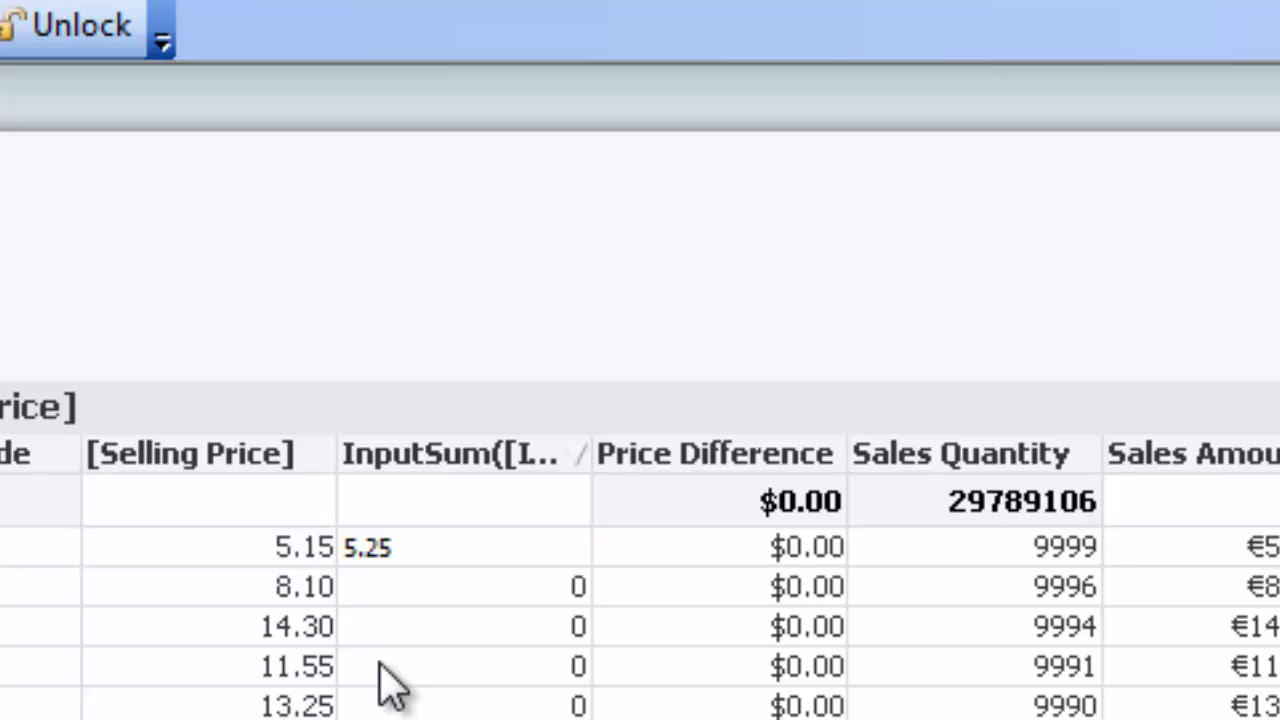
pyautogui.press('Return')
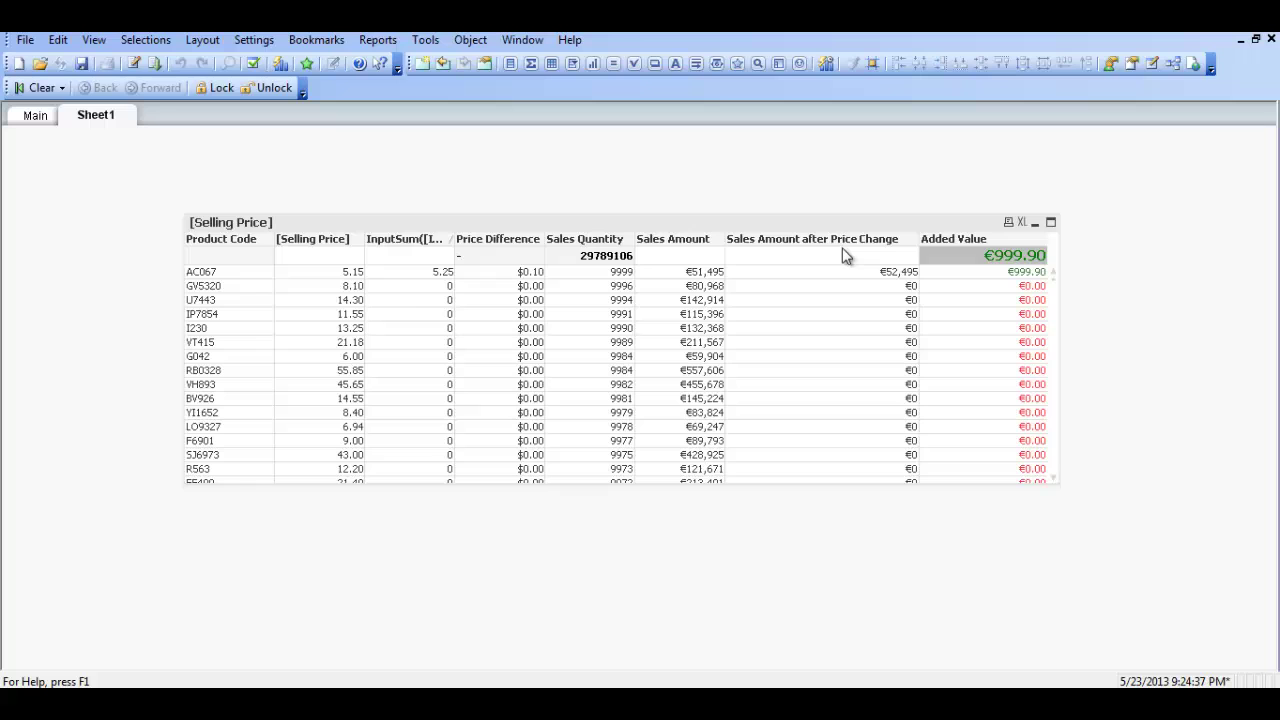
pyautogui.moveTo(440, 282)
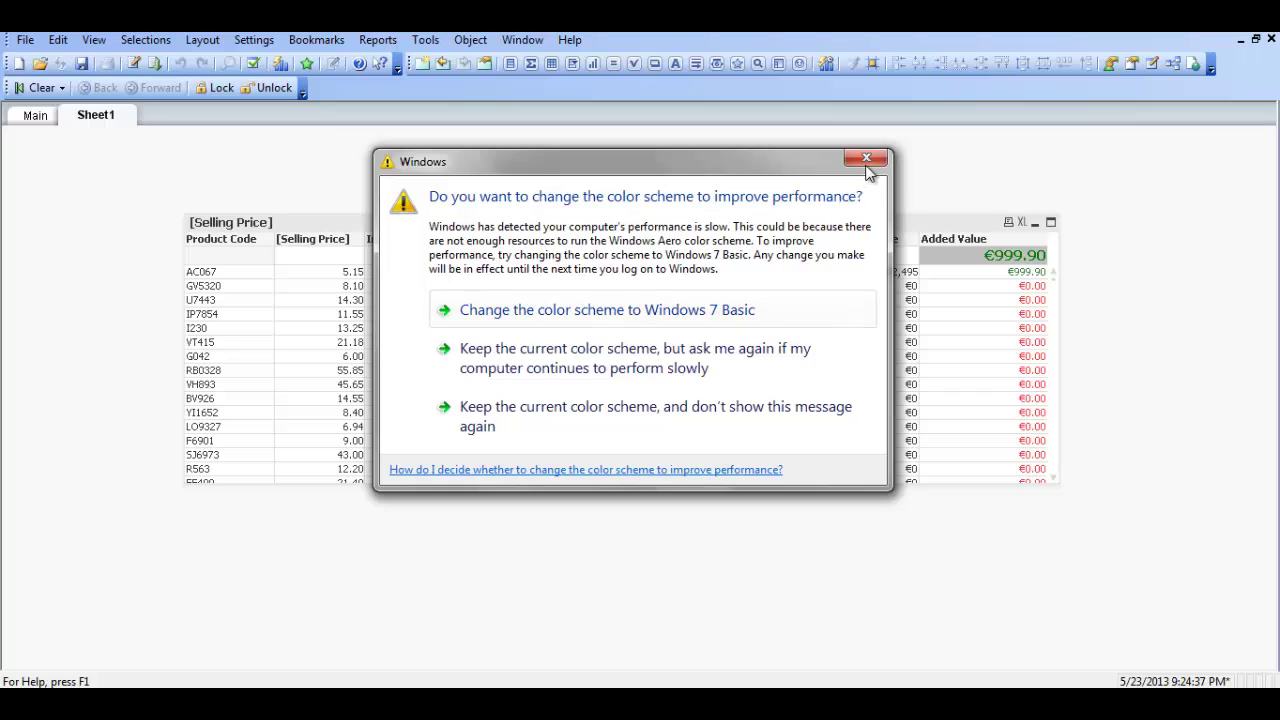
pyautogui.click(872, 164)
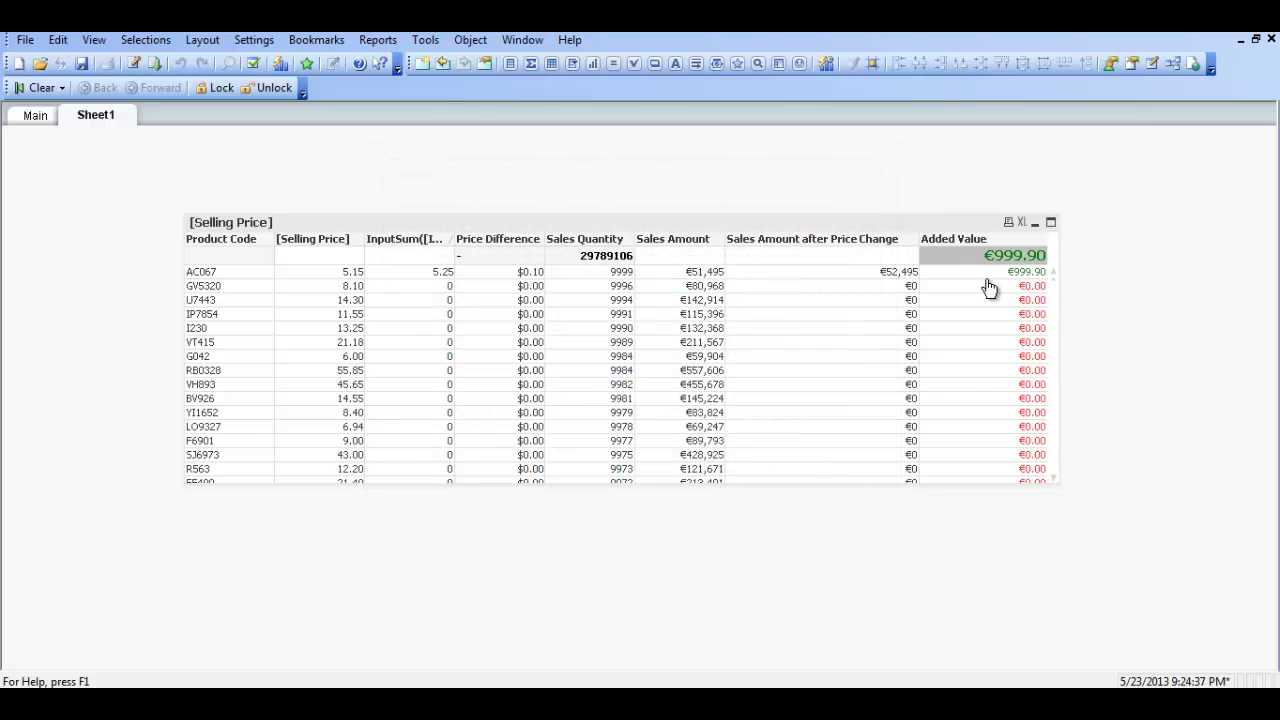
pyautogui.click(447, 301)
# Enter input prices 14.40 for U7443, 8.25 for GV5320 and 56.45 for RB0328
pyautogui.click(447, 300)
pyautogui.write('14.40')
pyautogui.press('Return')
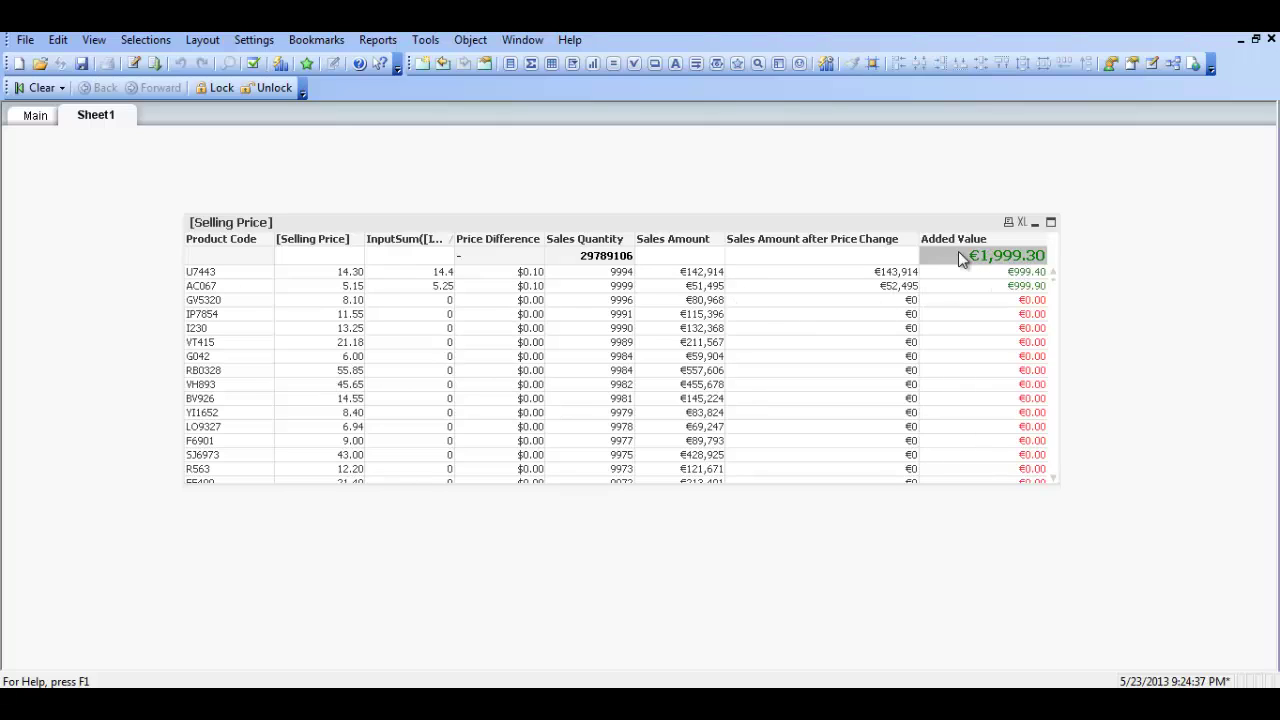
pyautogui.click(448, 304)
pyautogui.write('8.25')
pyautogui.press('Return')
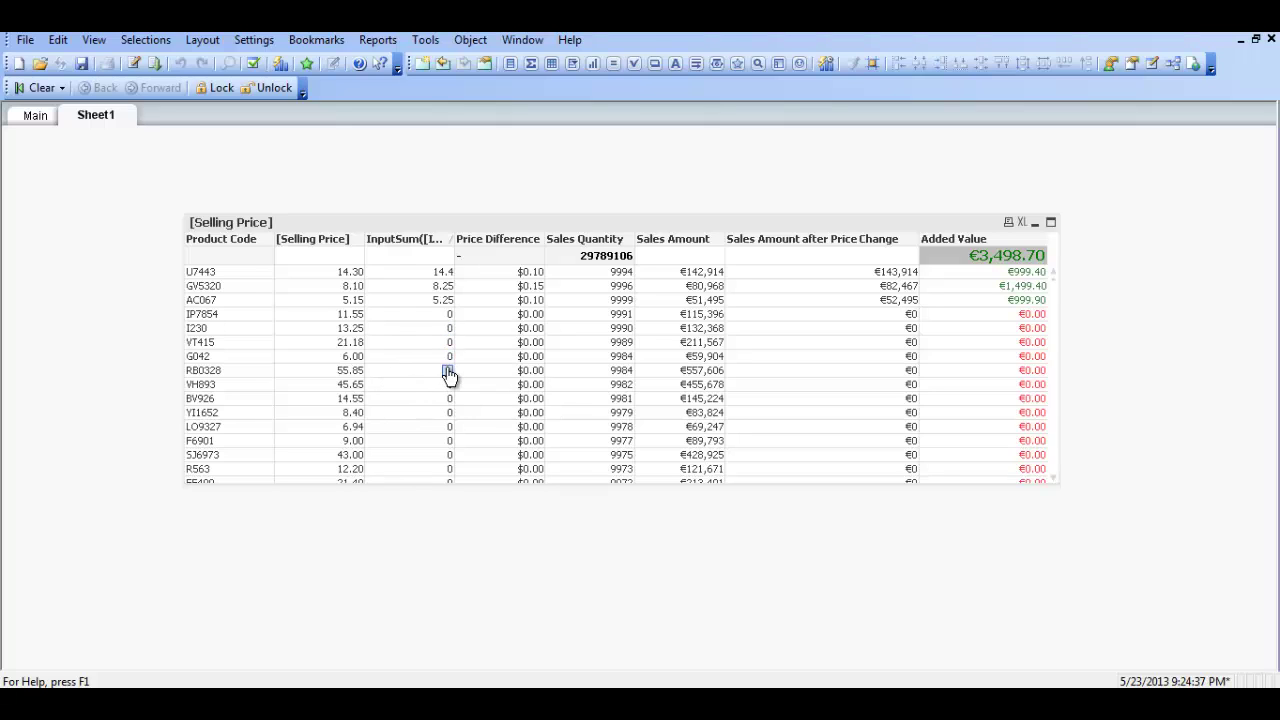
pyautogui.click(449, 375)
pyautogui.write('56.45')
pyautogui.press('Return')
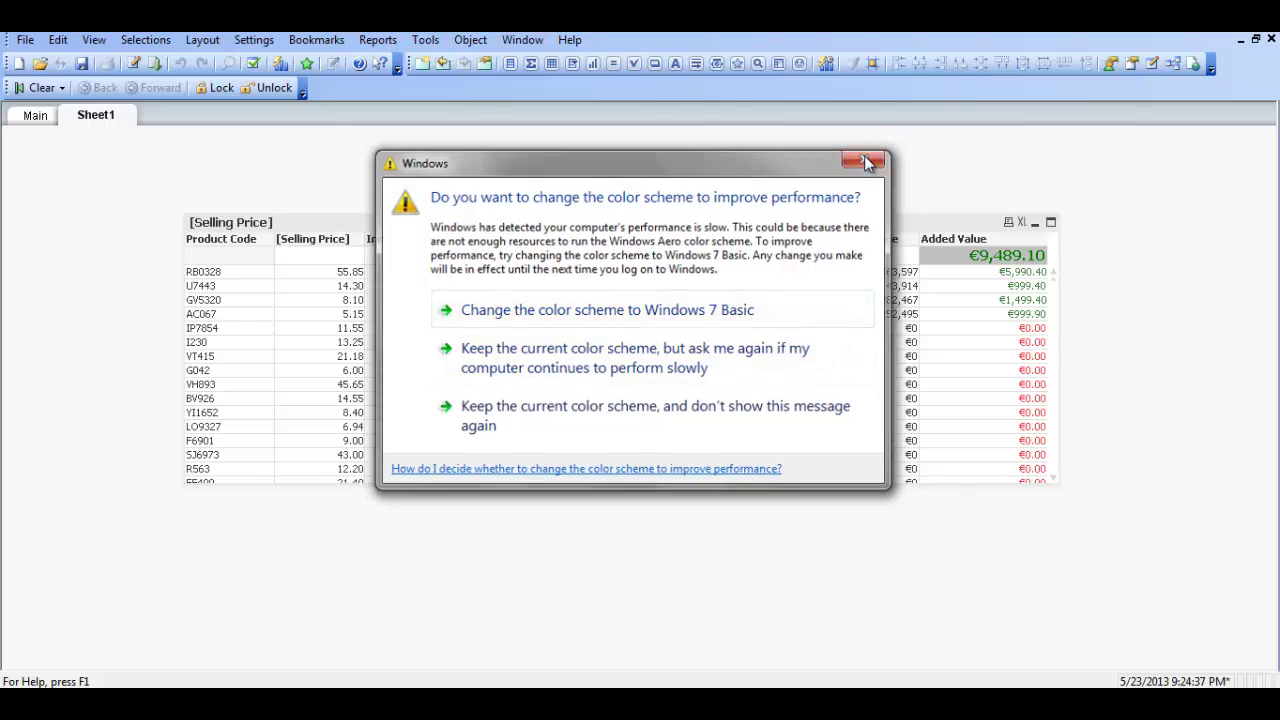
# Dismiss the Windows colour scheme prompt and enter 21.26 as VT415's input price
pyautogui.click(865, 157)
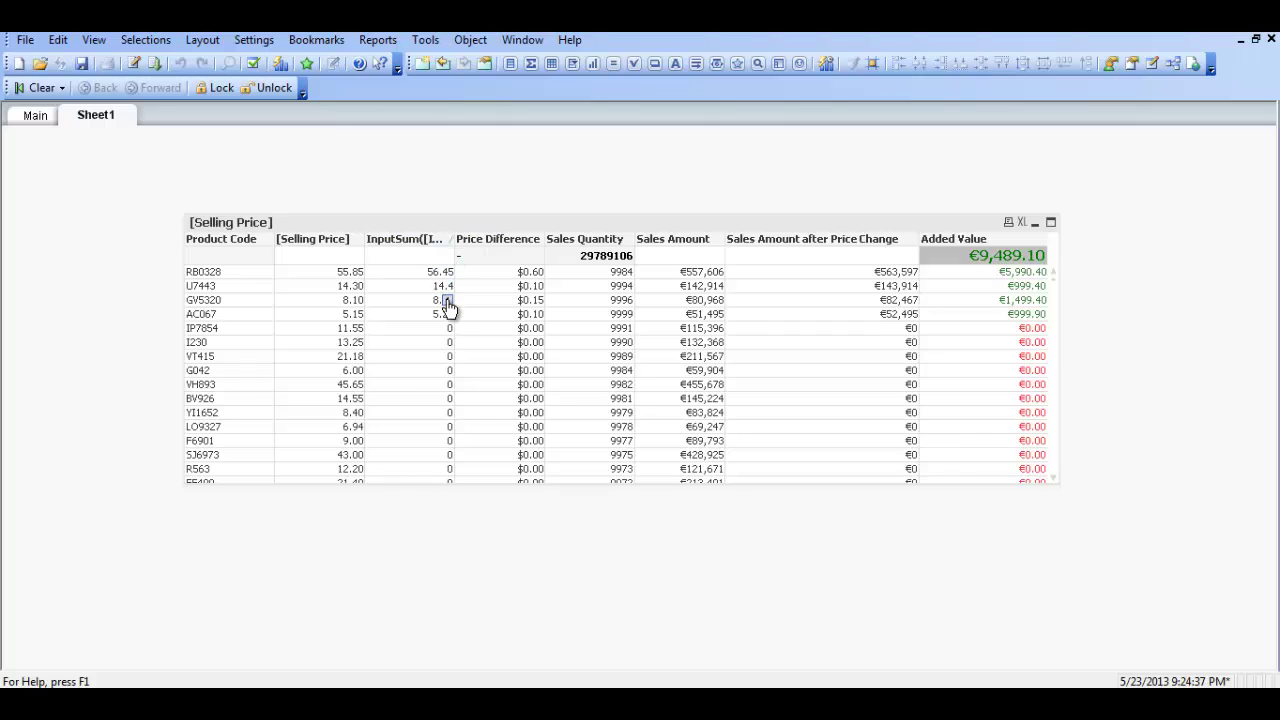
pyautogui.click(447, 357)
pyautogui.press('Return')
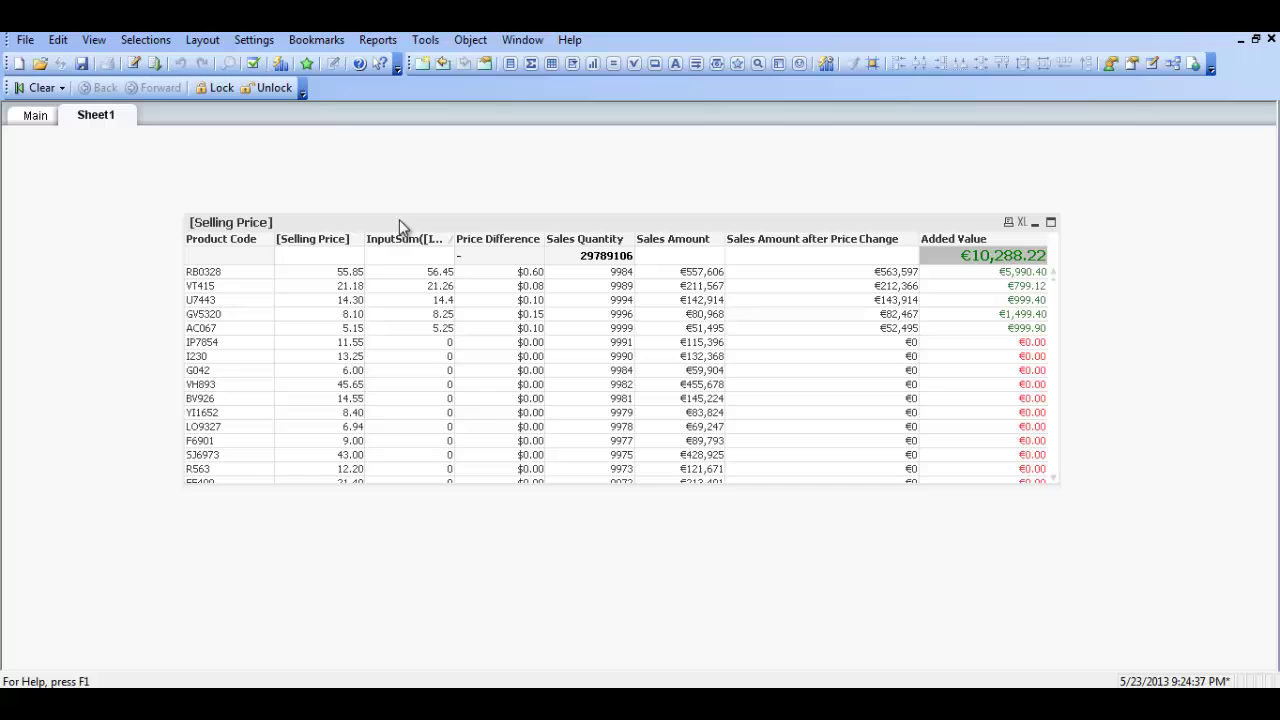
pyautogui.hotkey('ctrl', 'e')
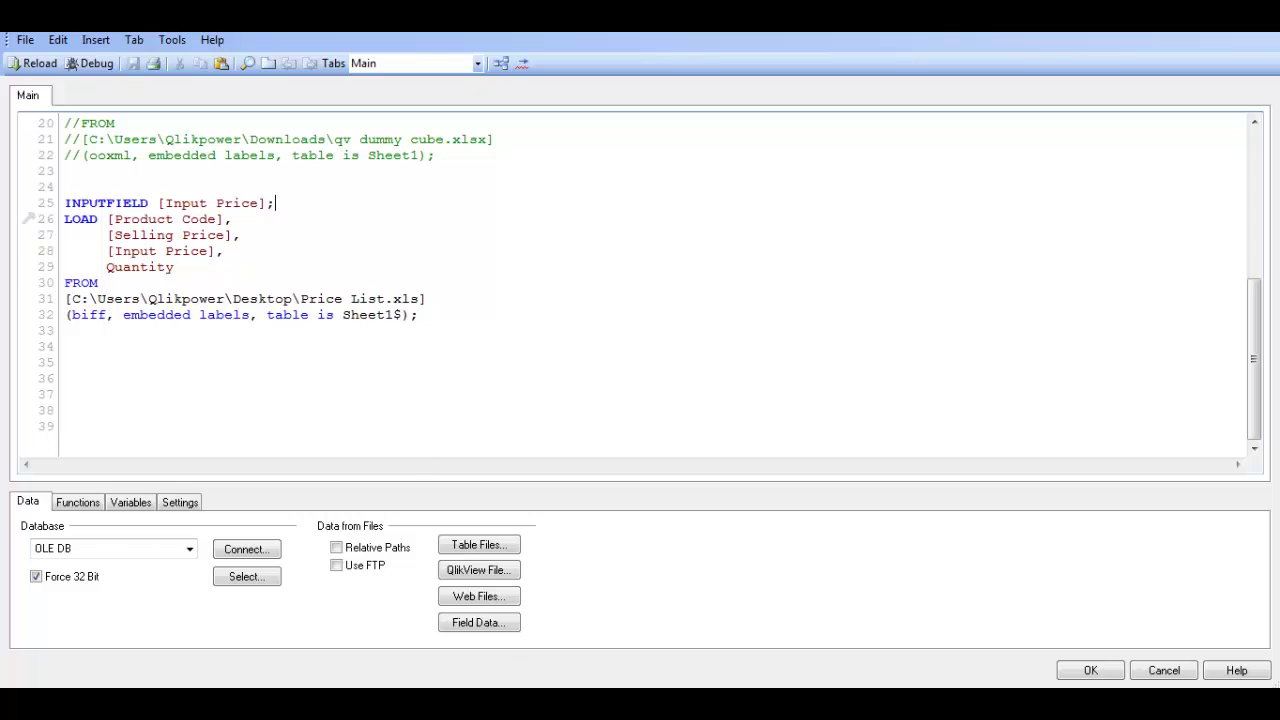
pyautogui.hotkey('alt', 'Tab')
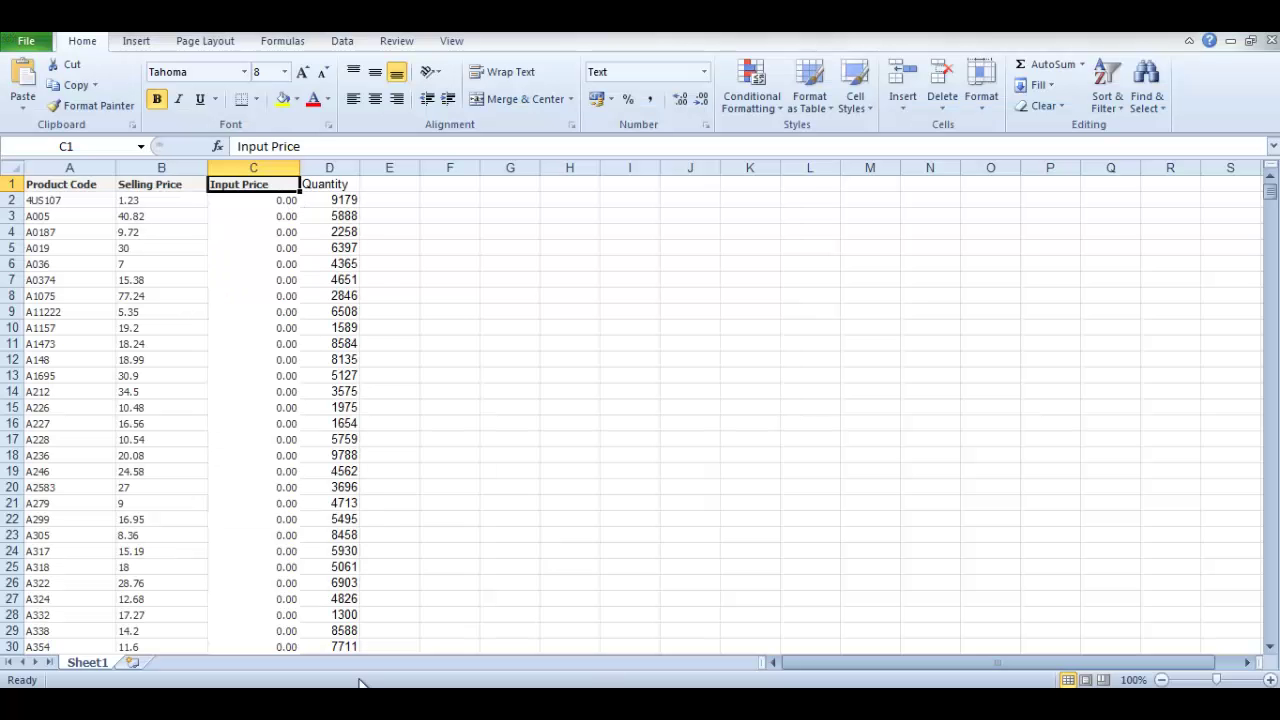
pyautogui.hotkey('alt', 'Tab')
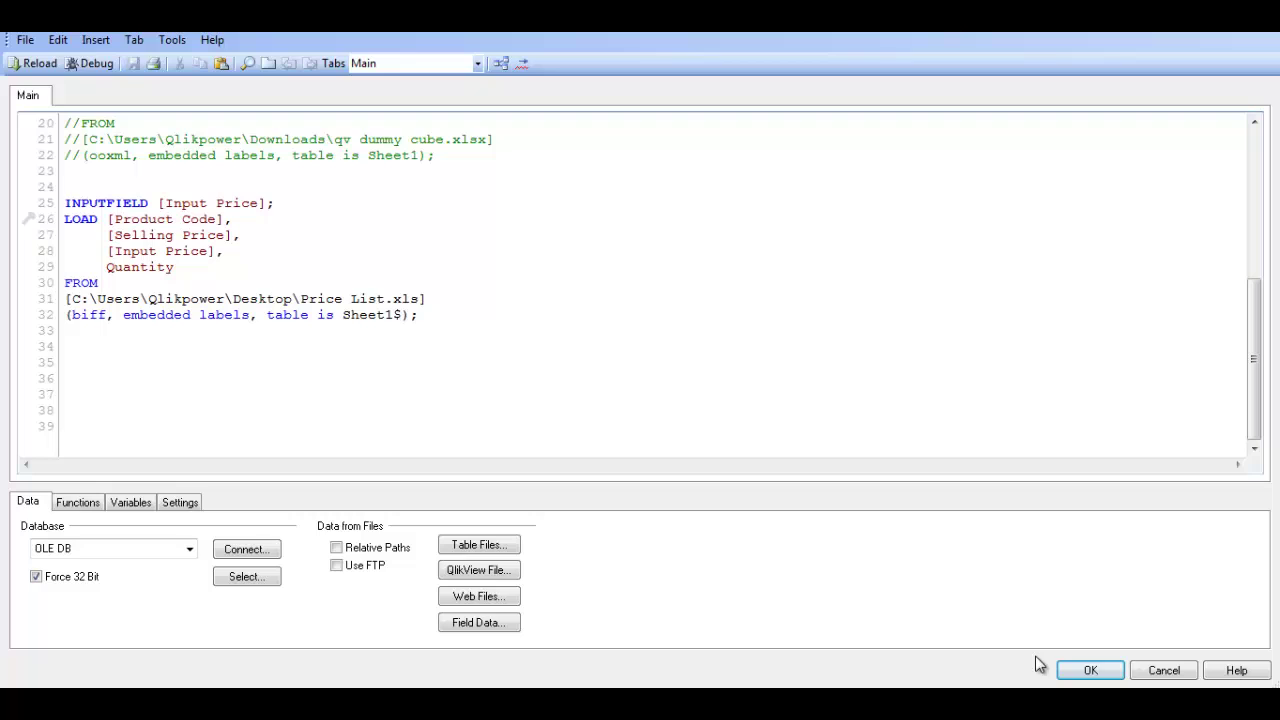
pyautogui.click(1089, 671)
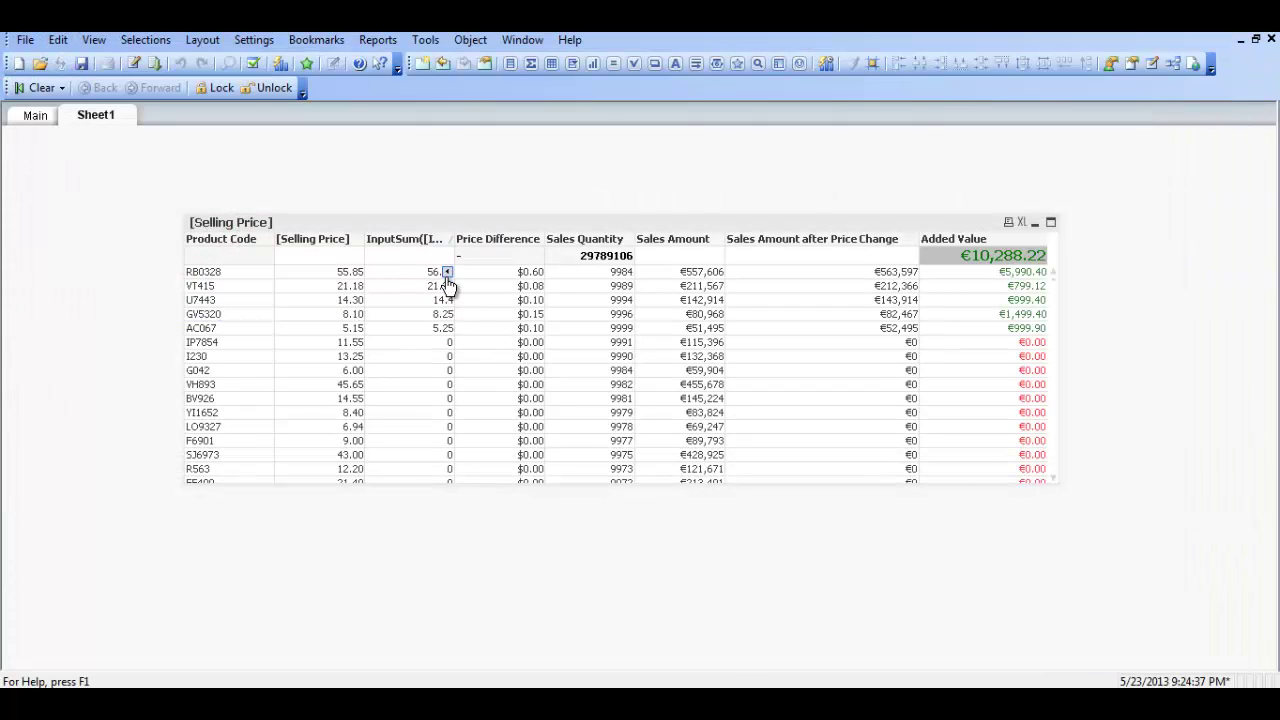